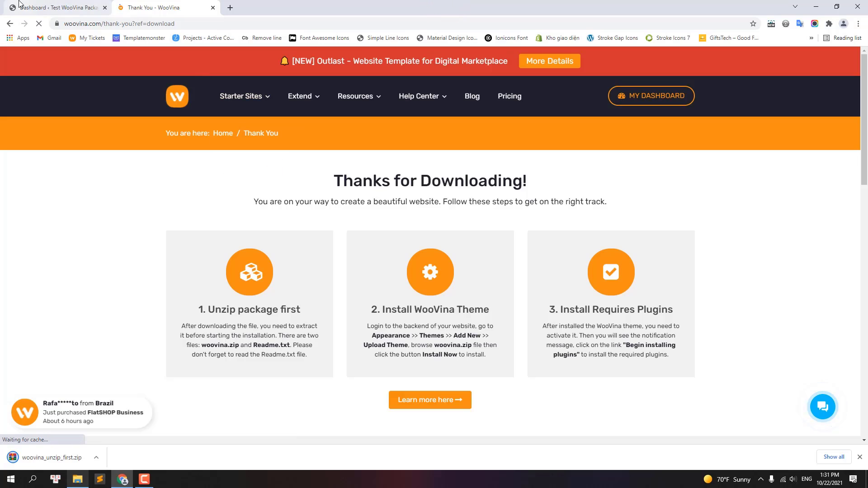
Step: Install the WooVina theme on the WordPress test site from woovina.zip on the Desktop and activate it
{"action": "left_click", "coordinate": [58, 8]}
{"action": "mouse_move", "coordinate": [33, 199]}
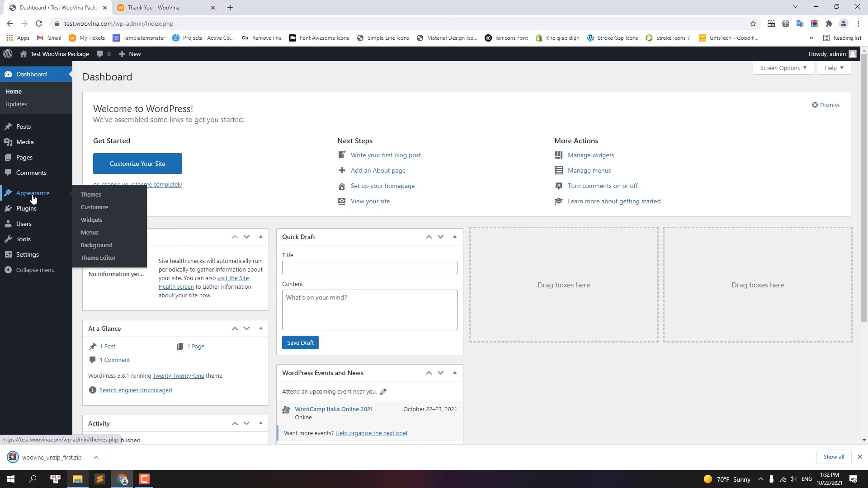
{"action": "left_click", "coordinate": [99, 196]}
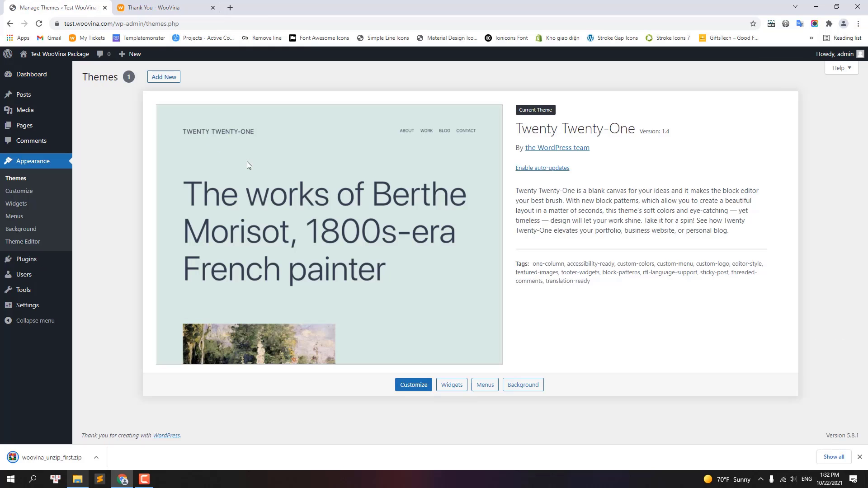
{"action": "left_click", "coordinate": [168, 78]}
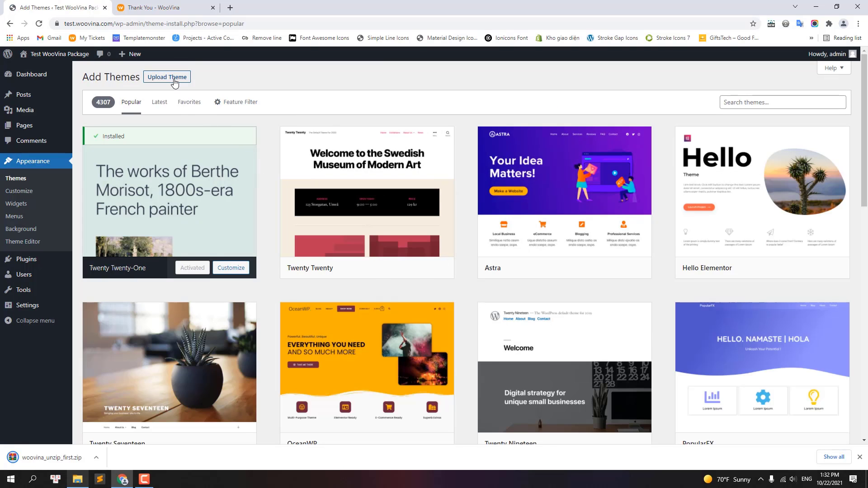
{"action": "left_click", "coordinate": [166, 77]}
{"action": "left_click", "coordinate": [405, 159]}
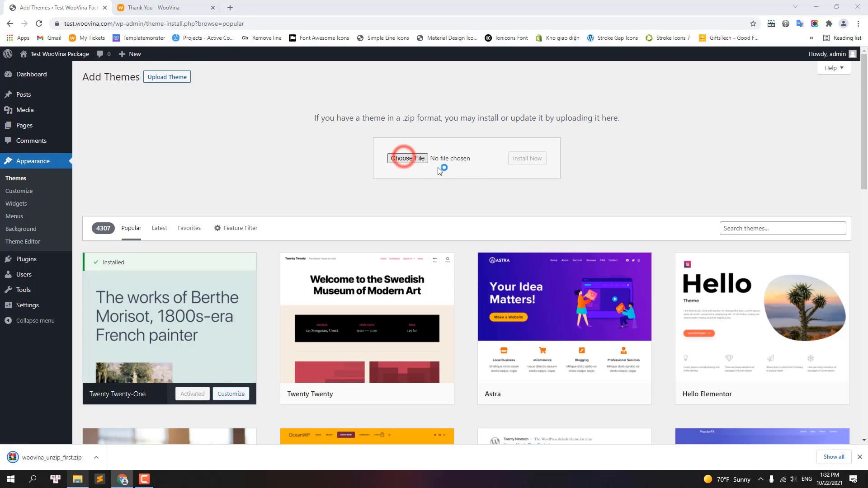
{"action": "left_click", "coordinate": [132, 152]}
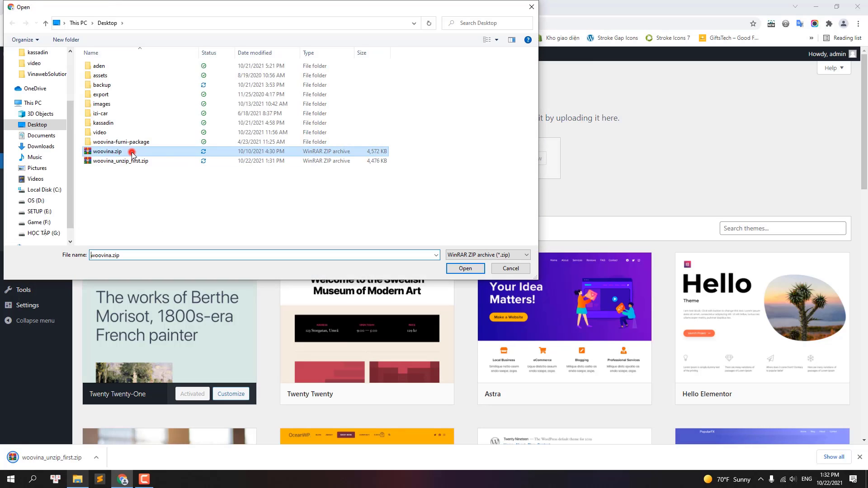
{"action": "left_click", "coordinate": [466, 270]}
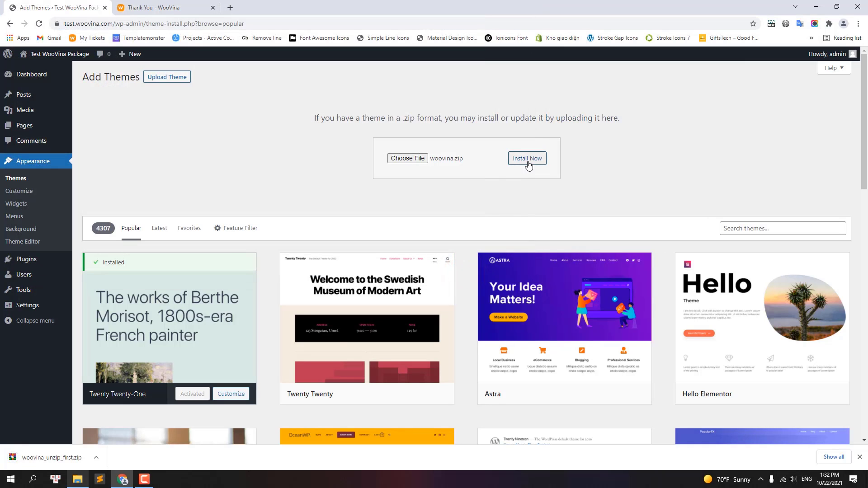
{"action": "left_click", "coordinate": [528, 160]}
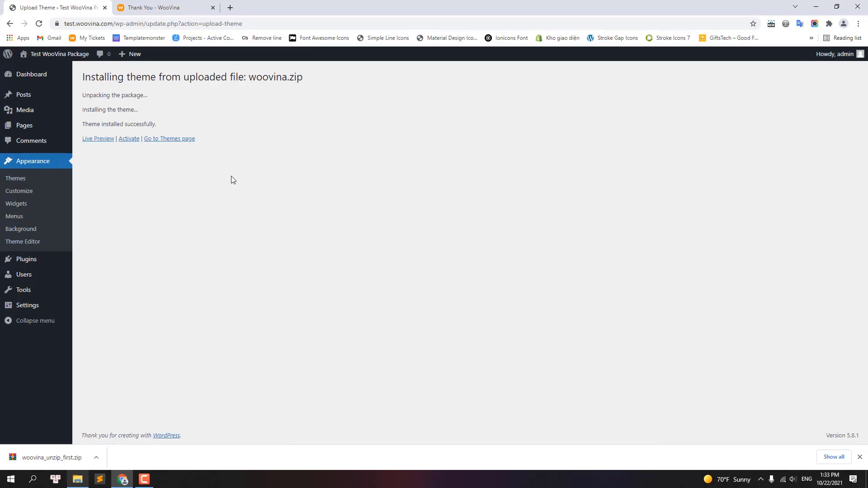
{"action": "left_click", "coordinate": [129, 140]}
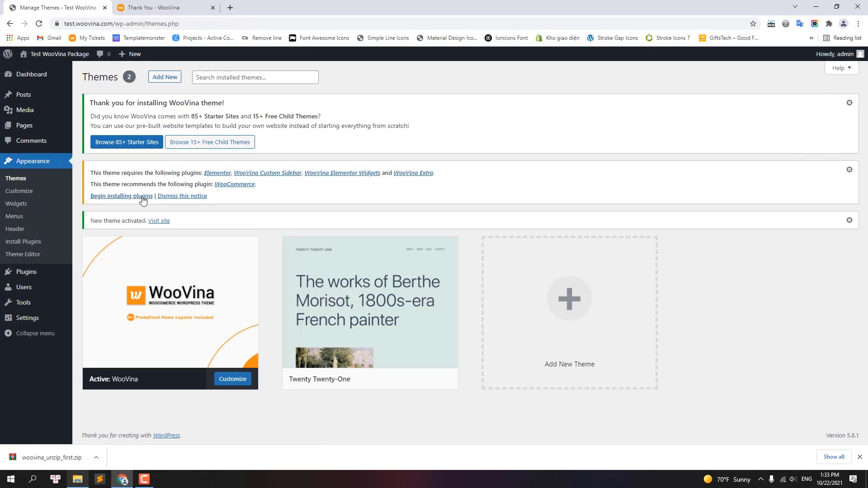
Step: Bulk-install the theme's plugins Elementor, WooVina Custom Sidebar, WooVina Elementor Widgets, WooVina Extra and WooCommerce
{"action": "left_click", "coordinate": [117, 196]}
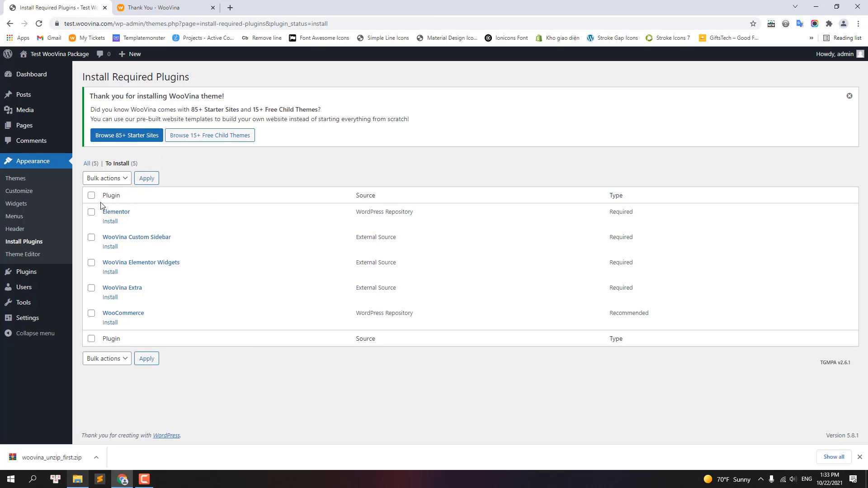
{"action": "left_click", "coordinate": [91, 196]}
{"action": "left_click", "coordinate": [106, 178]}
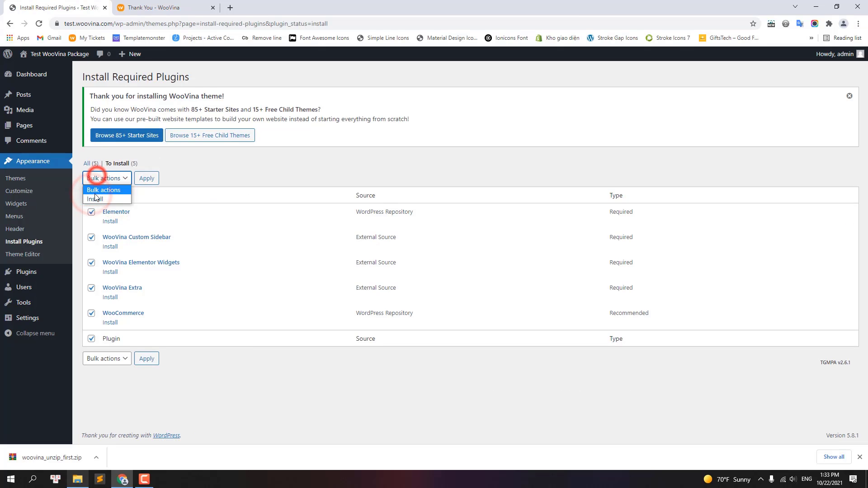
{"action": "left_click", "coordinate": [95, 198]}
{"action": "left_click", "coordinate": [145, 179]}
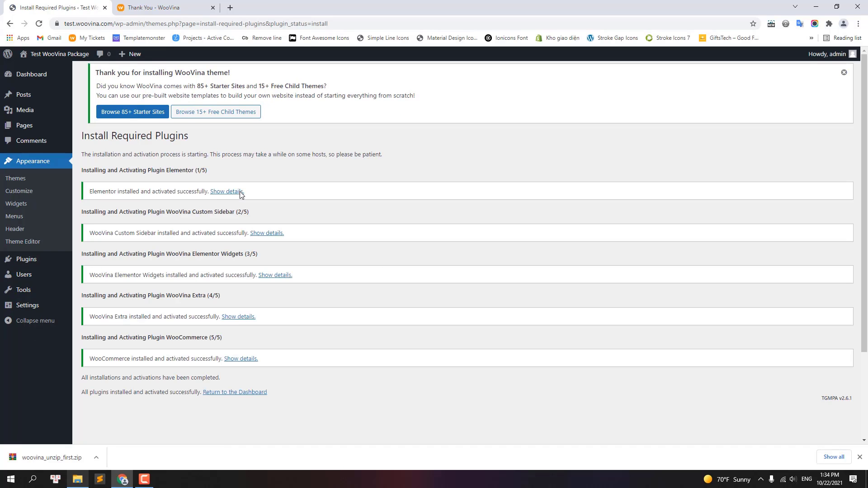
Step: Open the downloads list in the dashboard of the WooVina website account
{"action": "left_click", "coordinate": [154, 7]}
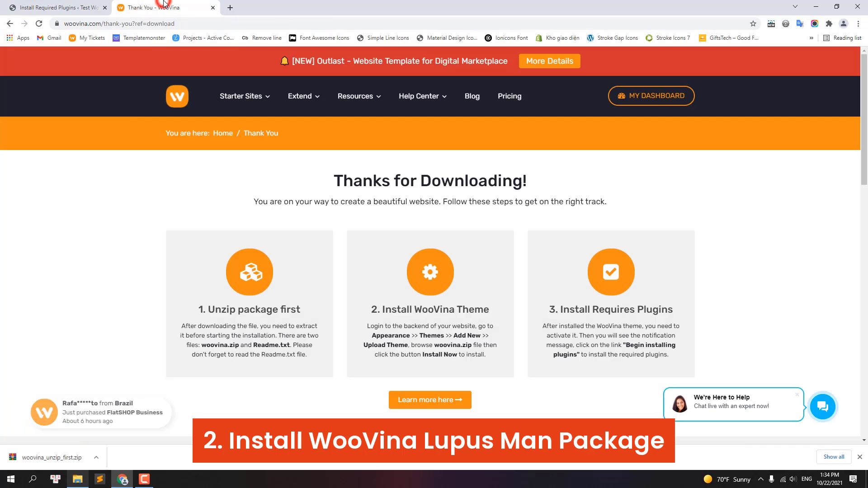
{"action": "left_click", "coordinate": [650, 98]}
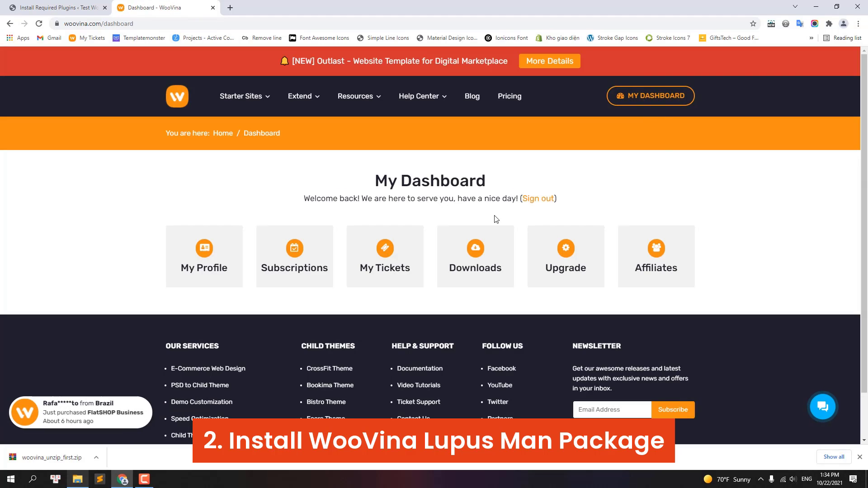
{"action": "left_click", "coordinate": [464, 256]}
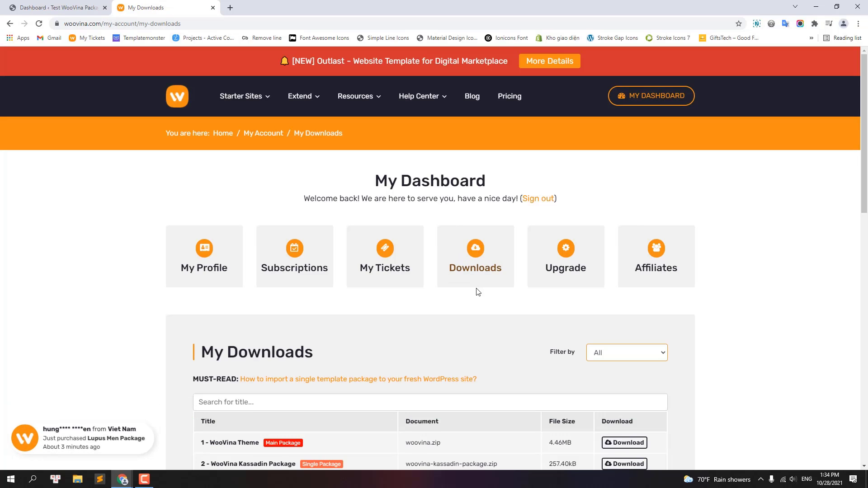
Step: Download the WooVina Lupus Men Package from page 2 of the downloads and save woovina-lupus-men-package.zip to the Desktop
{"action": "scroll", "coordinate": [476, 292], "scroll_direction": "down", "scroll_amount": 2}
{"action": "scroll", "coordinate": [436, 304], "scroll_direction": "down", "scroll_amount": 2}
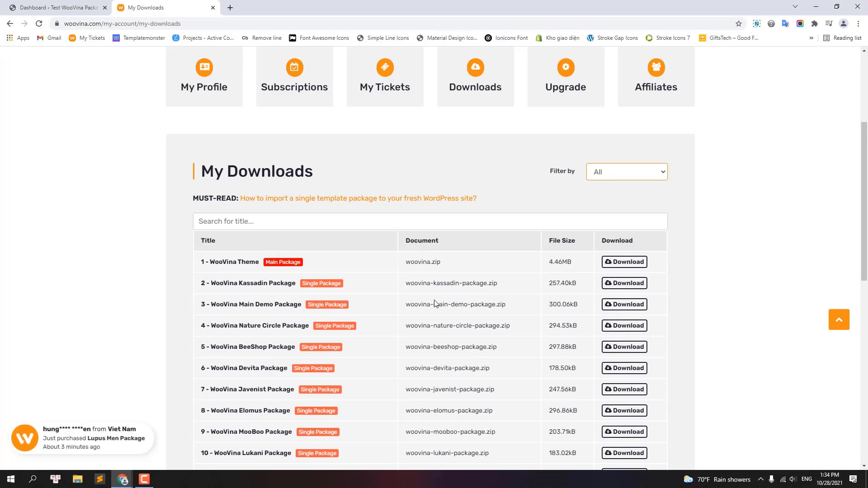
{"action": "scroll", "coordinate": [380, 319], "scroll_direction": "down", "scroll_amount": 3}
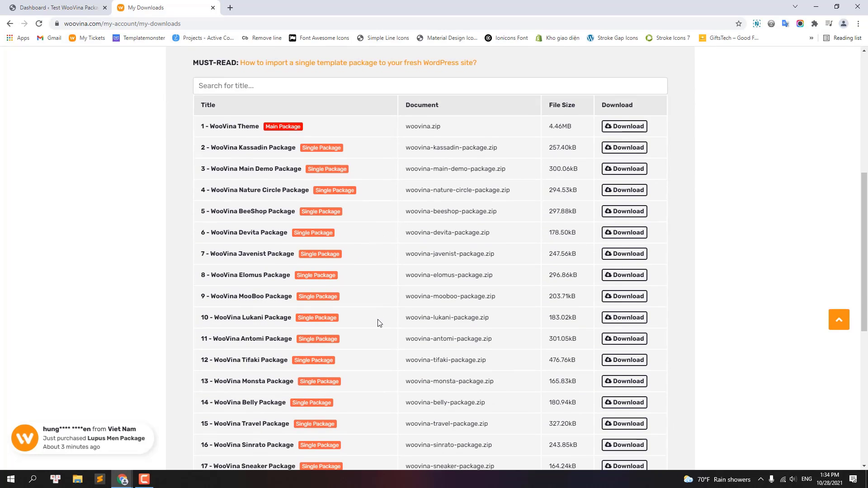
{"action": "scroll", "coordinate": [379, 323], "scroll_direction": "down", "scroll_amount": 4}
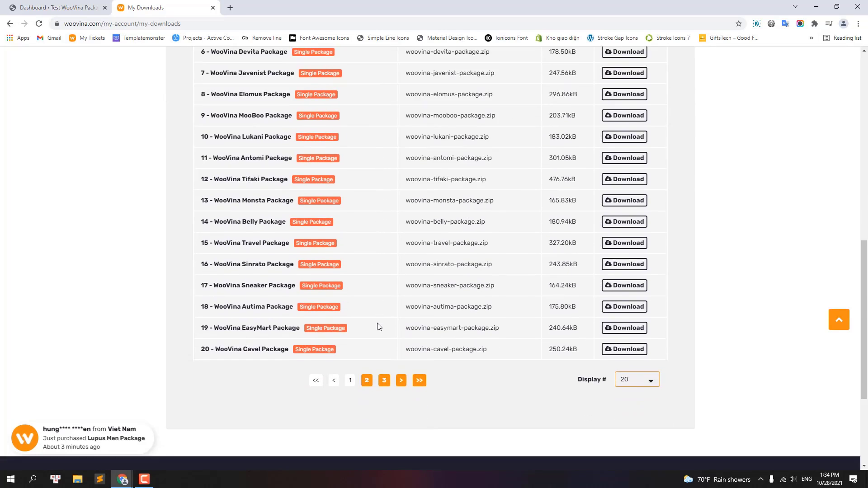
{"action": "left_click", "coordinate": [368, 381]}
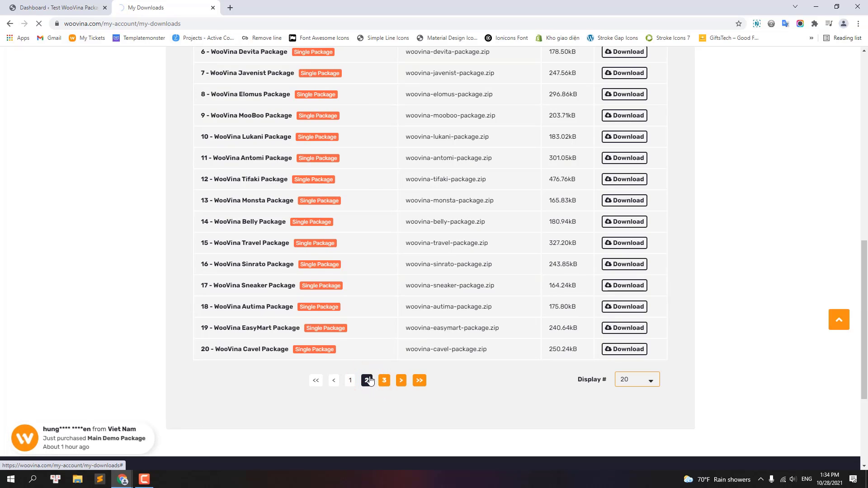
{"action": "scroll", "coordinate": [370, 380], "scroll_direction": "down", "scroll_amount": 4}
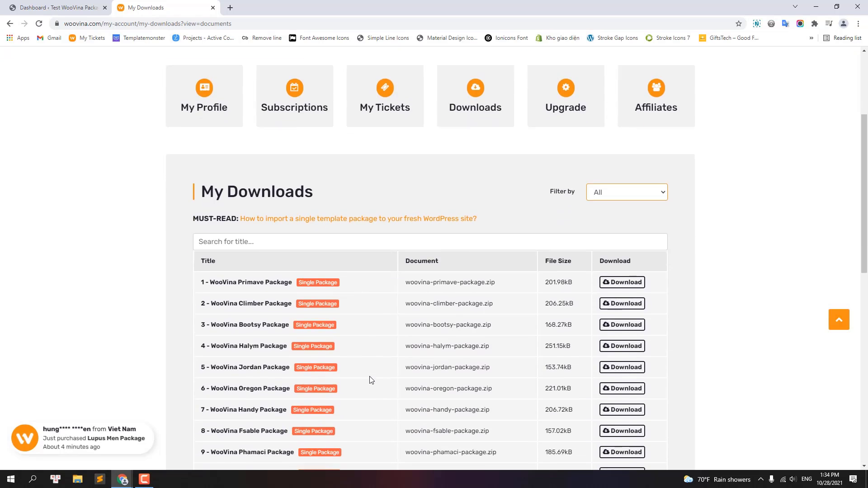
{"action": "scroll", "coordinate": [370, 380], "scroll_direction": "down", "scroll_amount": 5}
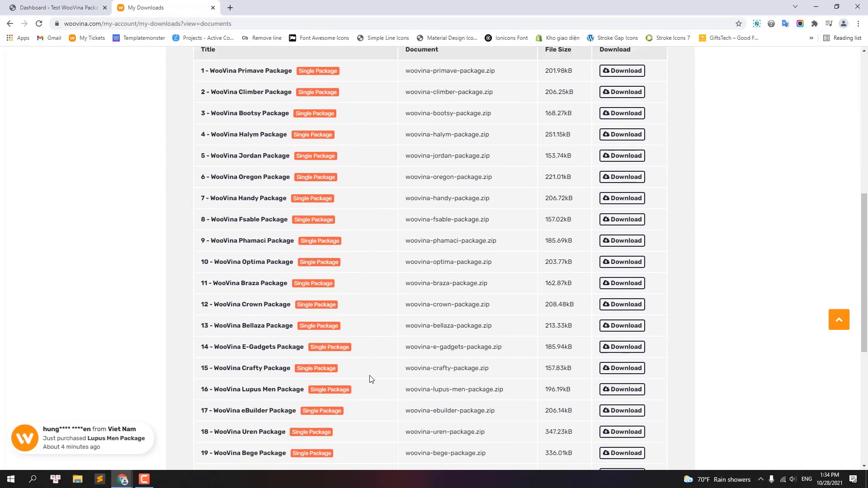
{"action": "scroll", "coordinate": [370, 379], "scroll_direction": "down", "scroll_amount": 2}
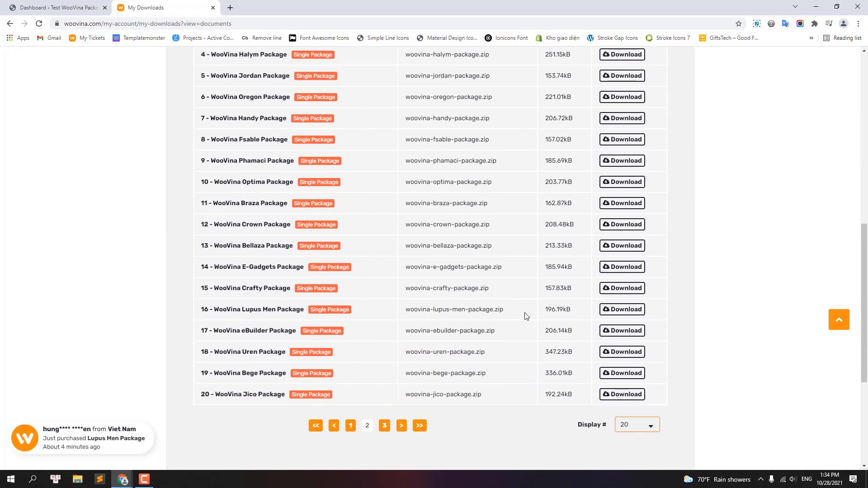
{"action": "left_click", "coordinate": [627, 310]}
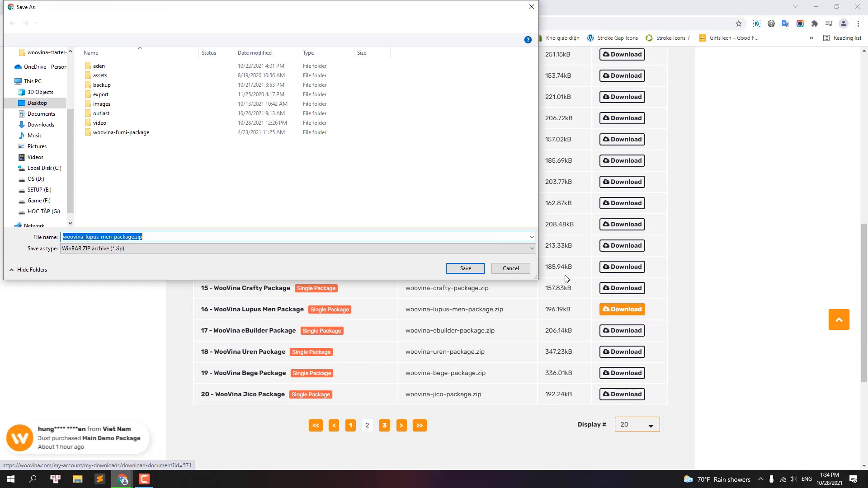
{"action": "left_click", "coordinate": [466, 269]}
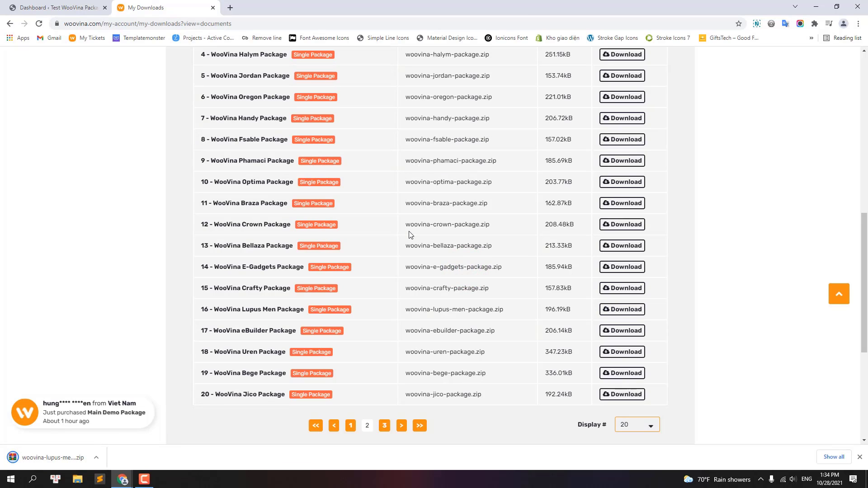
Step: Install the plugin woovina-lupus-men-package.zip from the Desktop on the WordPress site and activate it
{"action": "left_click", "coordinate": [41, 7]}
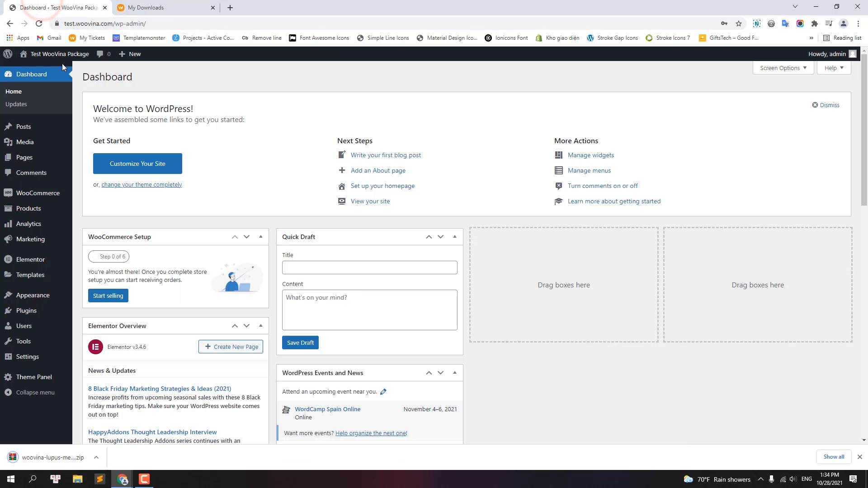
{"action": "mouse_move", "coordinate": [34, 310]}
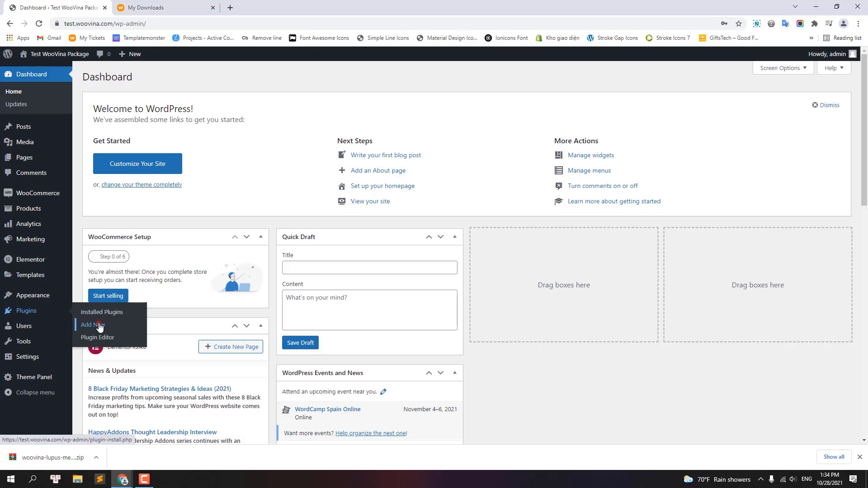
{"action": "left_click", "coordinate": [99, 325]}
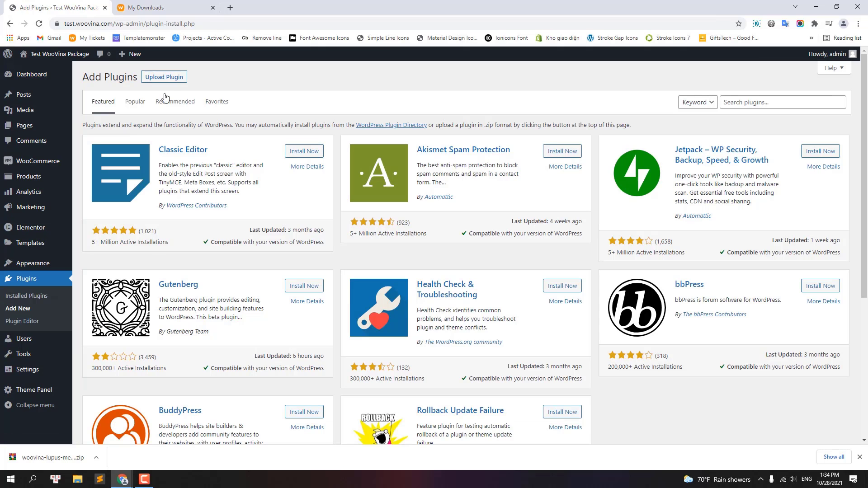
{"action": "left_click", "coordinate": [164, 76]}
{"action": "left_click", "coordinate": [405, 159]}
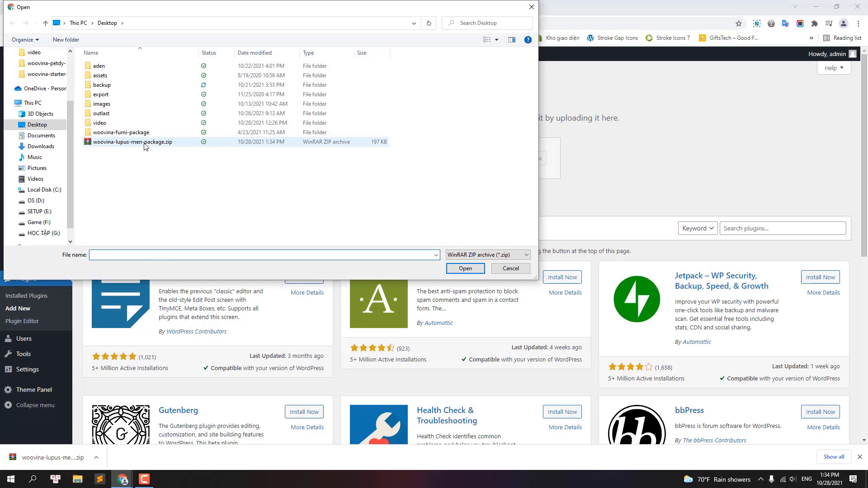
{"action": "left_click", "coordinate": [141, 142]}
{"action": "left_click", "coordinate": [463, 268]}
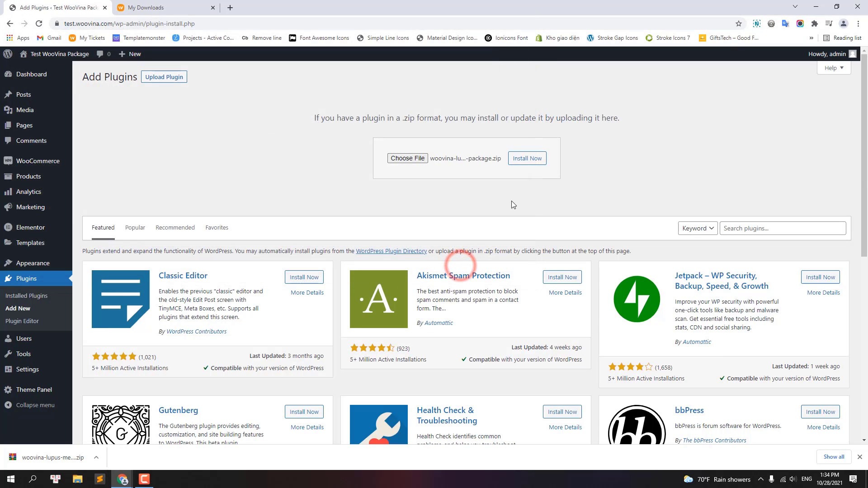
{"action": "left_click", "coordinate": [522, 161]}
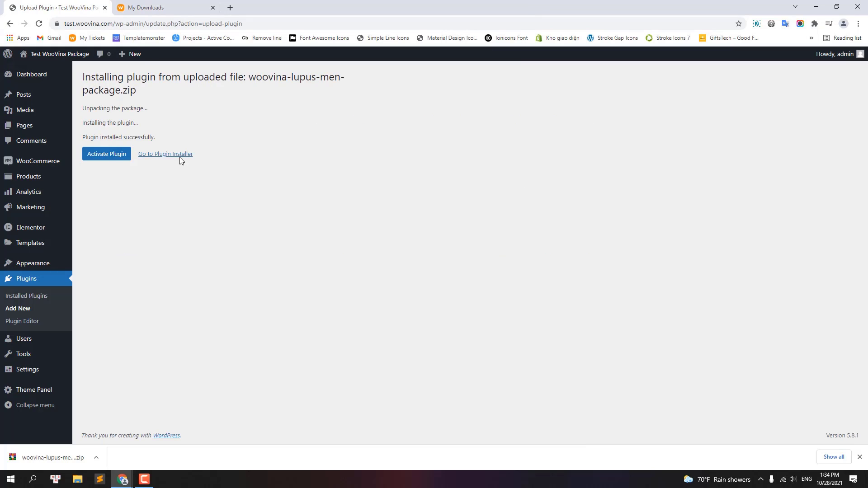
{"action": "left_click", "coordinate": [104, 155]}
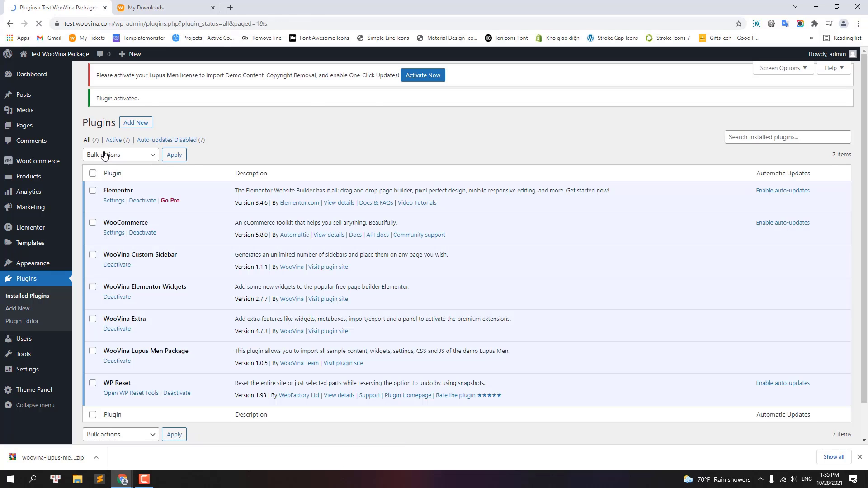
Step: Open the theme licenses page on the WordPress site and the subscriptions list in the WooVina account dashboard
{"action": "mouse_move", "coordinate": [36, 389]}
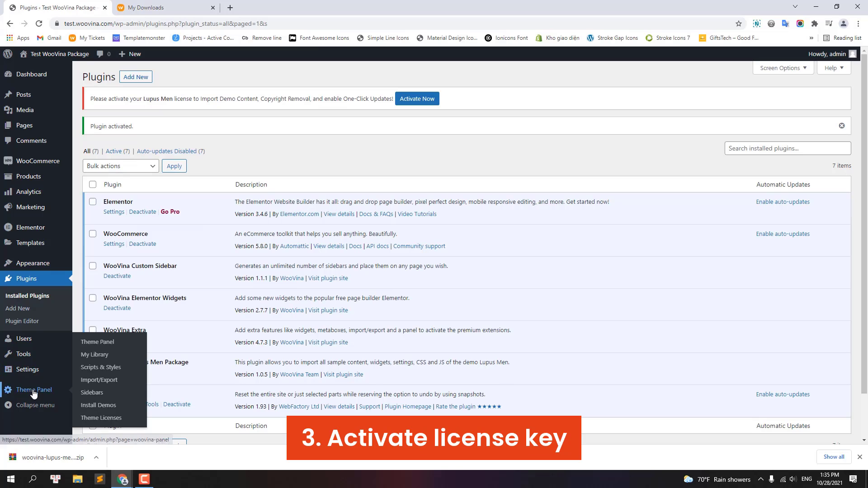
{"action": "left_click", "coordinate": [101, 419]}
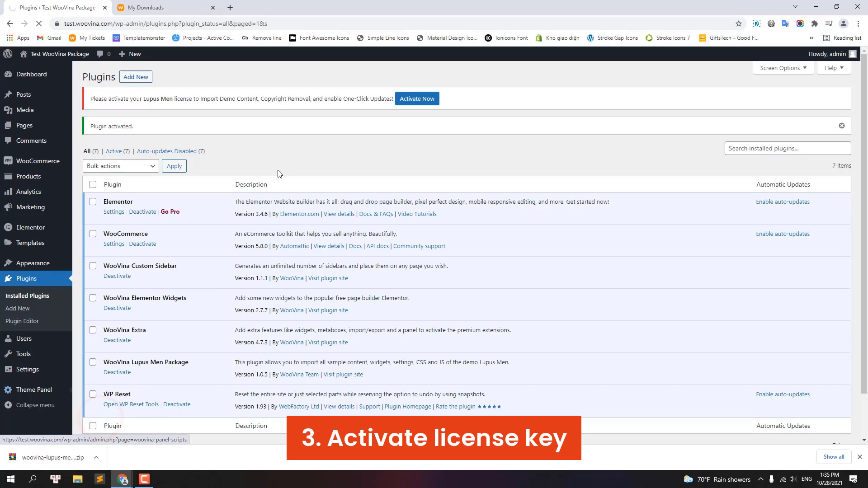
{"action": "left_click", "coordinate": [156, 7]}
{"action": "scroll", "coordinate": [416, 171], "scroll_direction": "up", "scroll_amount": 9}
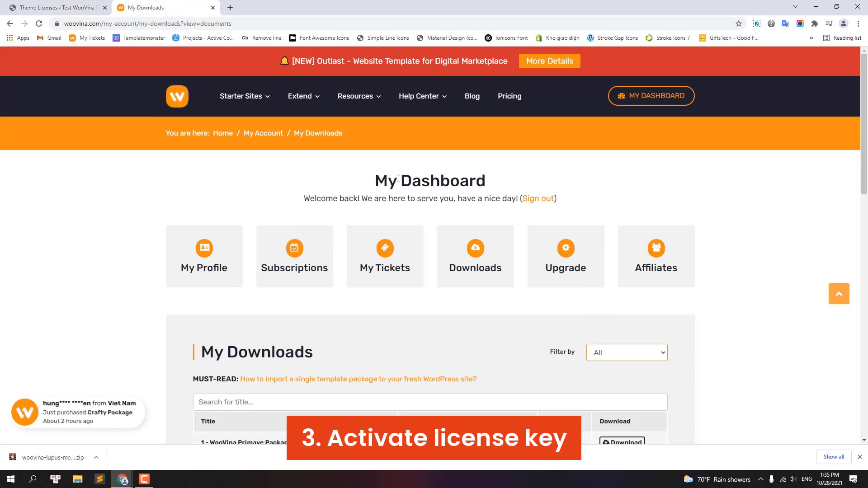
{"action": "left_click", "coordinate": [294, 274]}
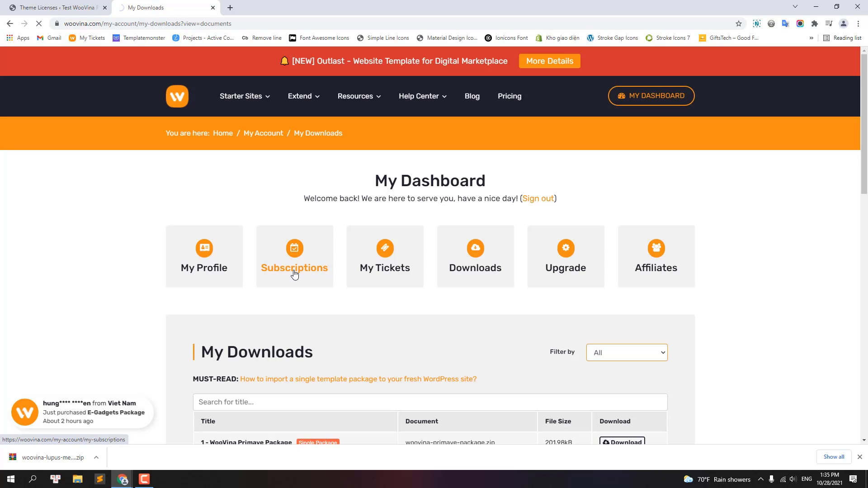
{"action": "left_click", "coordinate": [295, 271]}
Step: Reveal the license key of the Lupus Men Package on page 3 of the subscriptions and copy it
{"action": "scroll", "coordinate": [297, 294], "scroll_direction": "down", "scroll_amount": 13}
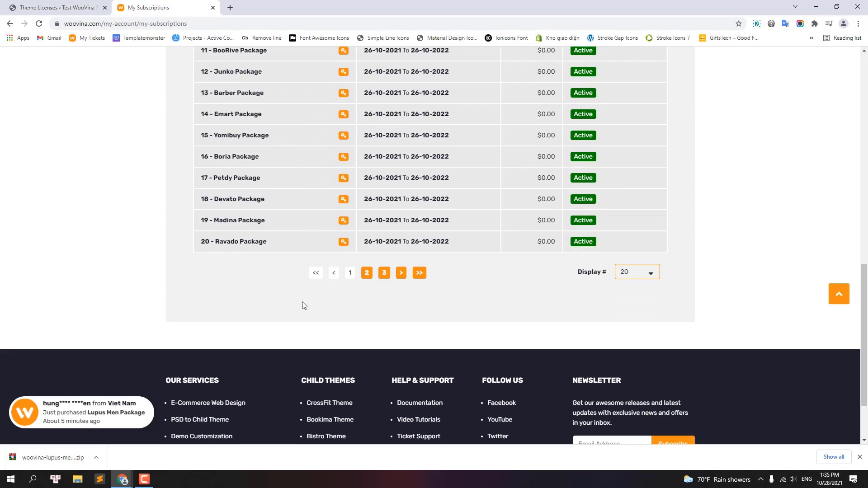
{"action": "left_click", "coordinate": [385, 274]}
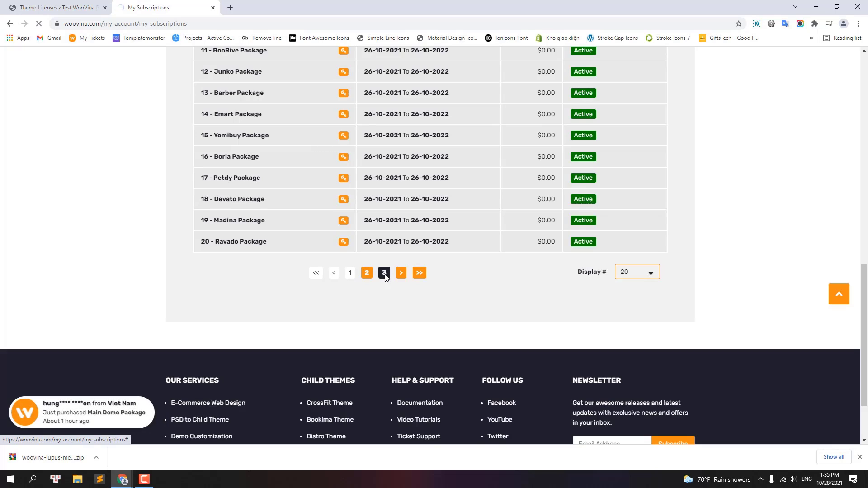
{"action": "scroll", "coordinate": [385, 276], "scroll_direction": "down", "scroll_amount": 9}
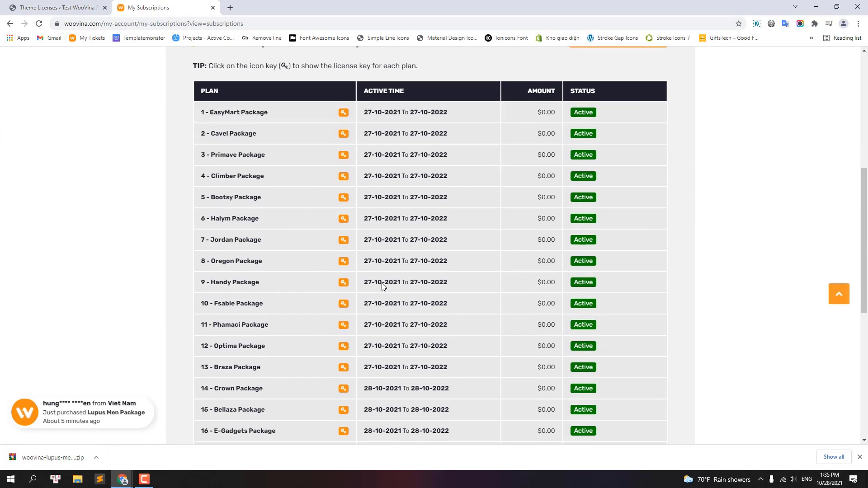
{"action": "scroll", "coordinate": [379, 285], "scroll_direction": "down", "scroll_amount": 1}
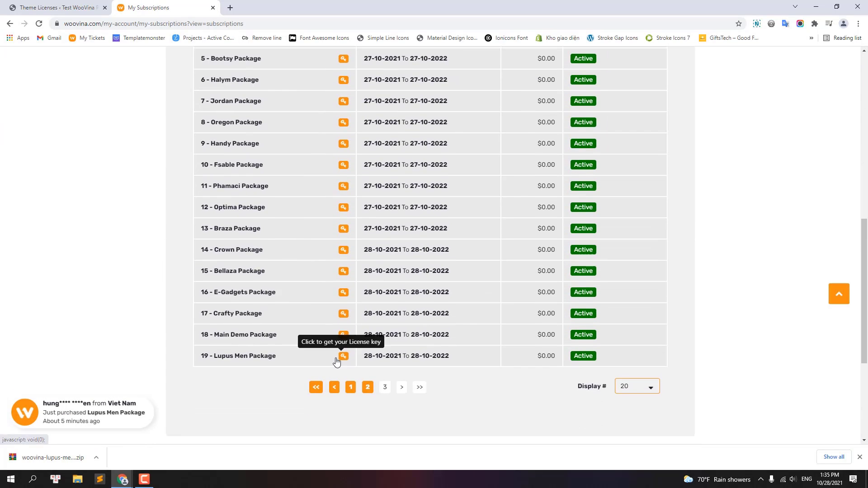
{"action": "left_click", "coordinate": [345, 357]}
{"action": "left_click_drag", "start_coordinate": [360, 377], "coordinate": [247, 379]}
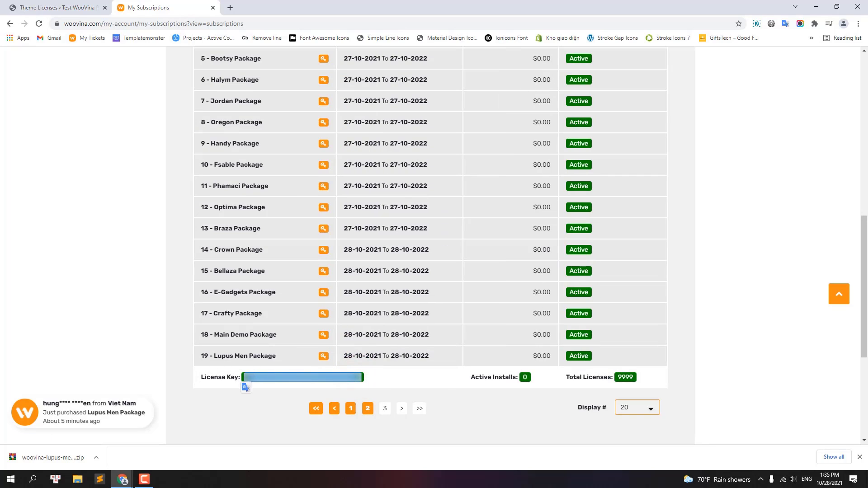
{"action": "right_click", "coordinate": [247, 379]}
{"action": "left_click", "coordinate": [271, 384]}
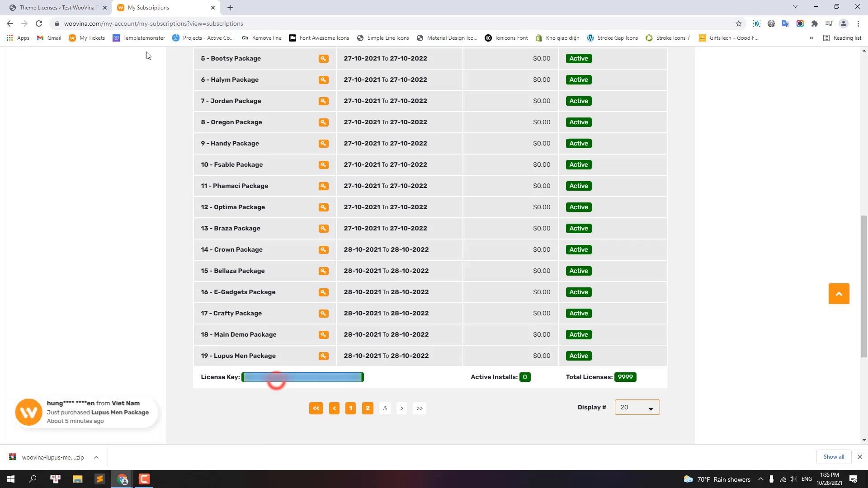
Step: Paste the license key into the Lupus Men License Key field on the WordPress site and save the changes
{"action": "left_click", "coordinate": [68, 7]}
{"action": "right_click", "coordinate": [203, 156]}
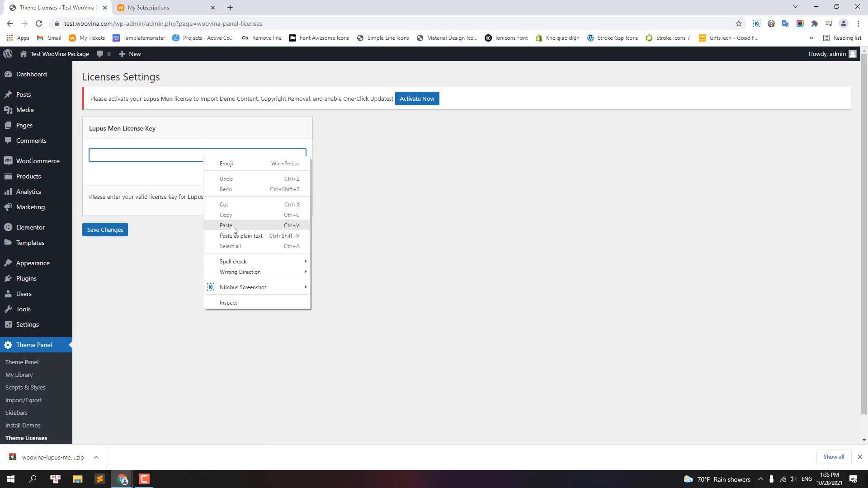
{"action": "left_click", "coordinate": [226, 227]}
{"action": "left_click", "coordinate": [114, 230]}
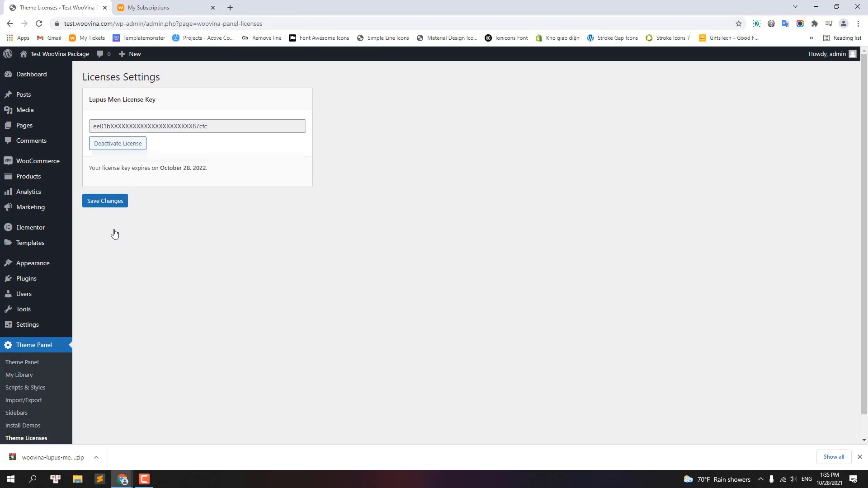
Step: Move all default WordPress pages to the trash and empty the trash to delete them permanently
{"action": "left_click", "coordinate": [26, 127]}
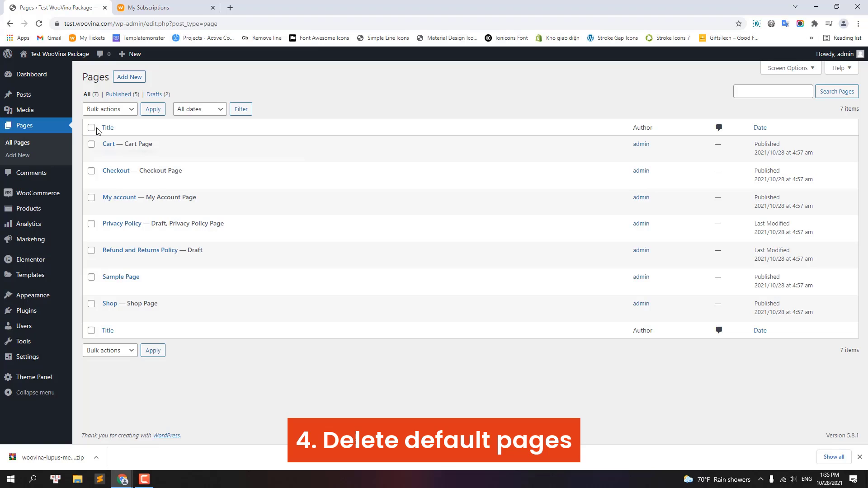
{"action": "left_click", "coordinate": [92, 128]}
{"action": "left_click", "coordinate": [97, 109]}
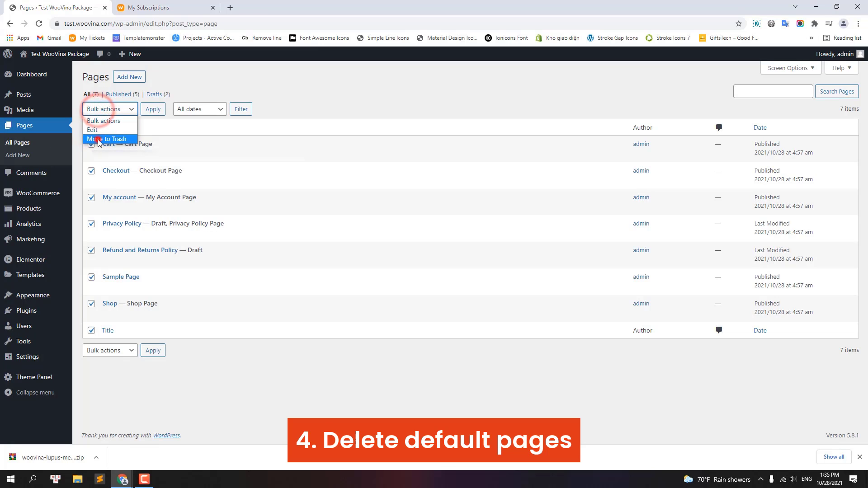
{"action": "left_click", "coordinate": [98, 137]}
{"action": "left_click", "coordinate": [152, 109]}
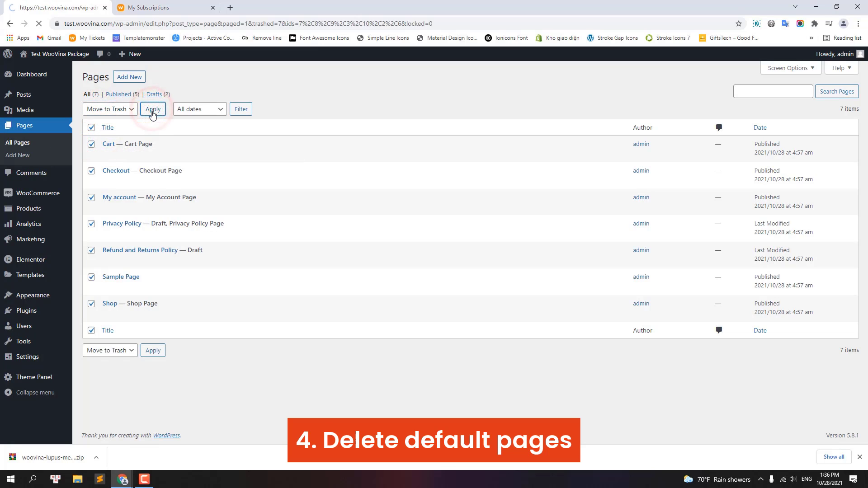
{"action": "left_click", "coordinate": [112, 122]}
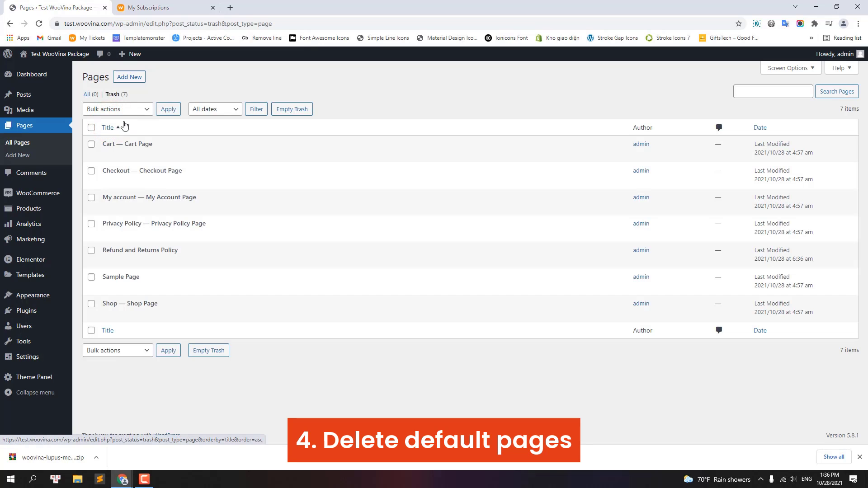
{"action": "left_click", "coordinate": [295, 111]}
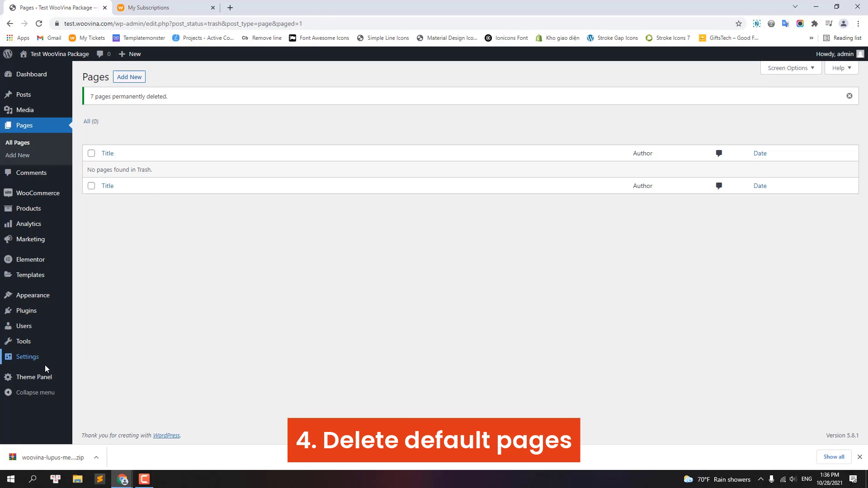
Step: Start the Lupus Men demo import from the theme's demo installer and install the required WPForms plugin
{"action": "mouse_move", "coordinate": [39, 378]}
{"action": "left_click", "coordinate": [100, 385]}
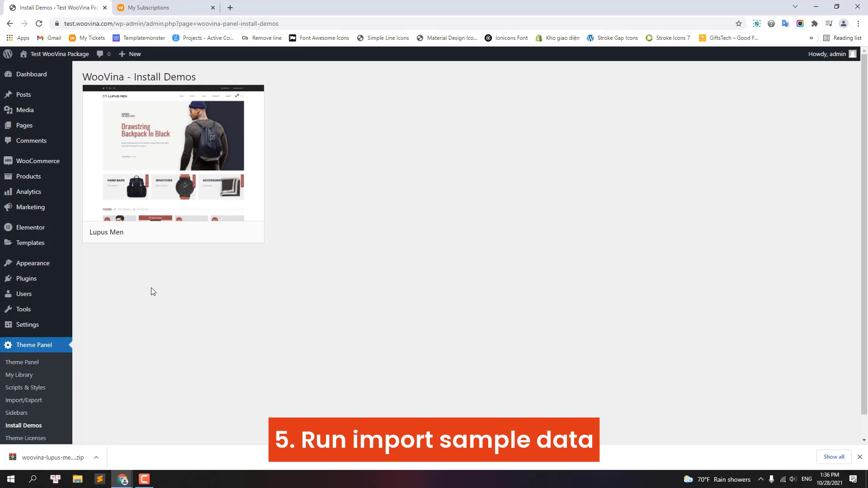
{"action": "left_click", "coordinate": [164, 159]}
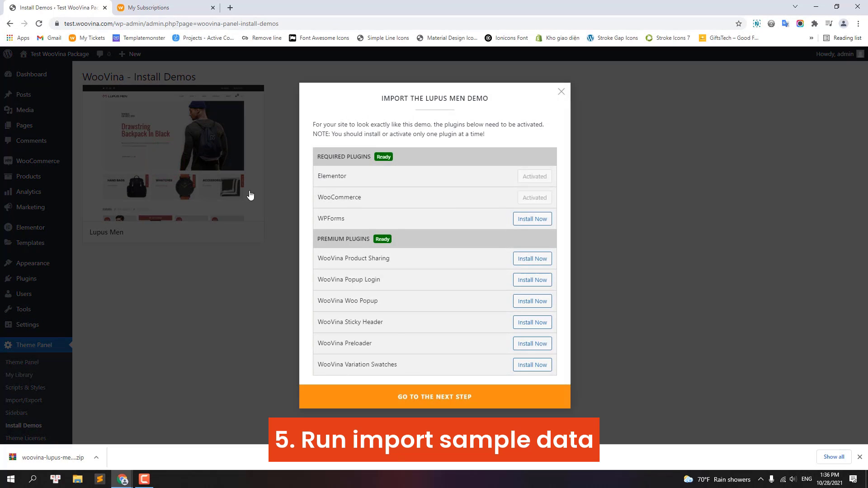
{"action": "left_click", "coordinate": [537, 219]}
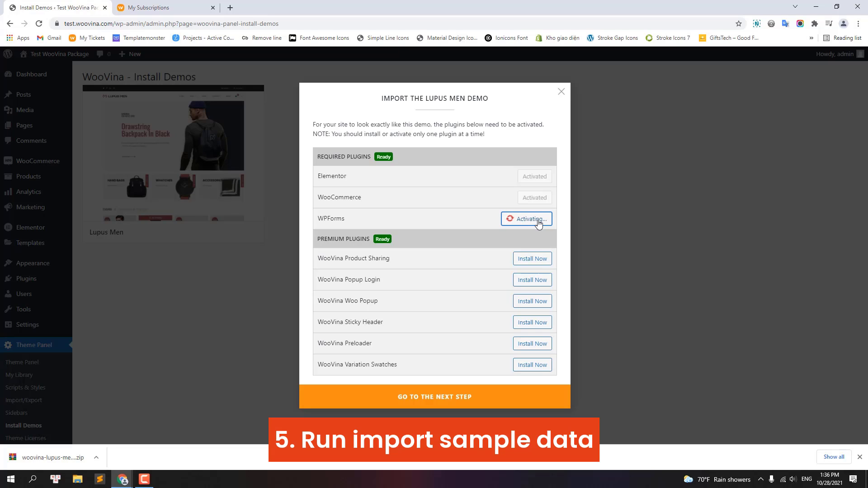
Step: Install the premium plugins WooVina Product Sharing, Popup Login, Woo Popup, Sticky Header, Preloader and Variation Swatches one at a time
{"action": "left_click", "coordinate": [537, 260]}
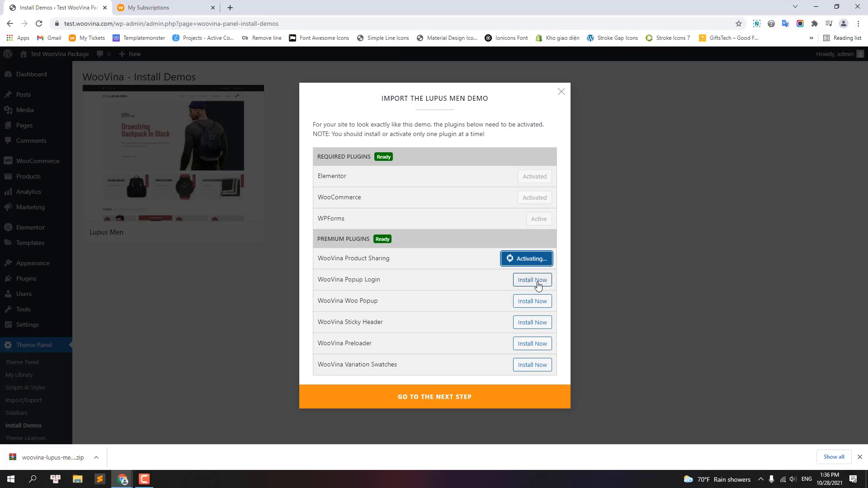
{"action": "left_click", "coordinate": [537, 281]}
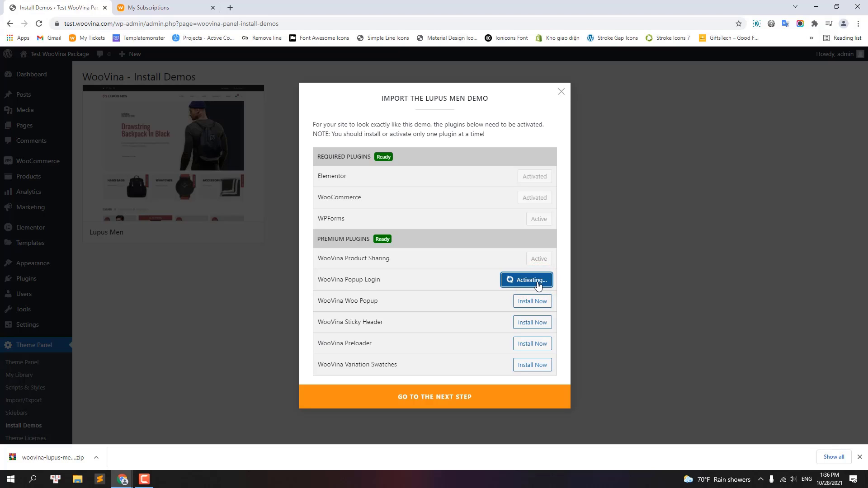
{"action": "left_click", "coordinate": [538, 303]}
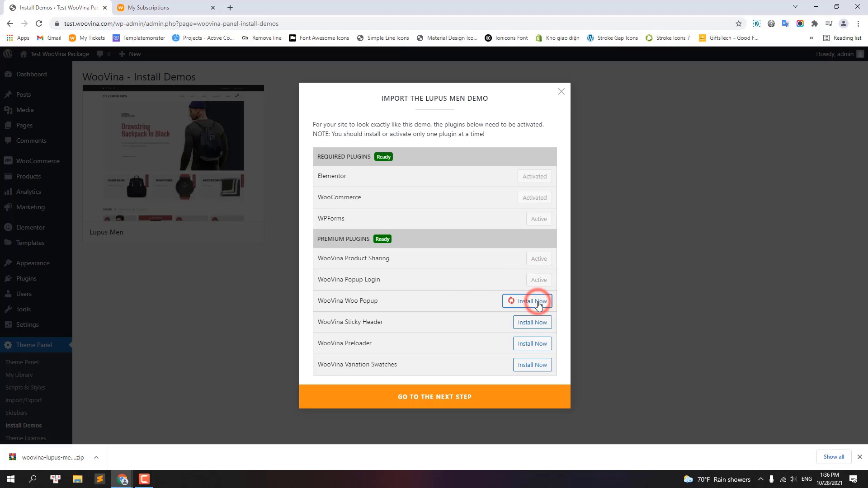
{"action": "left_click", "coordinate": [535, 327]}
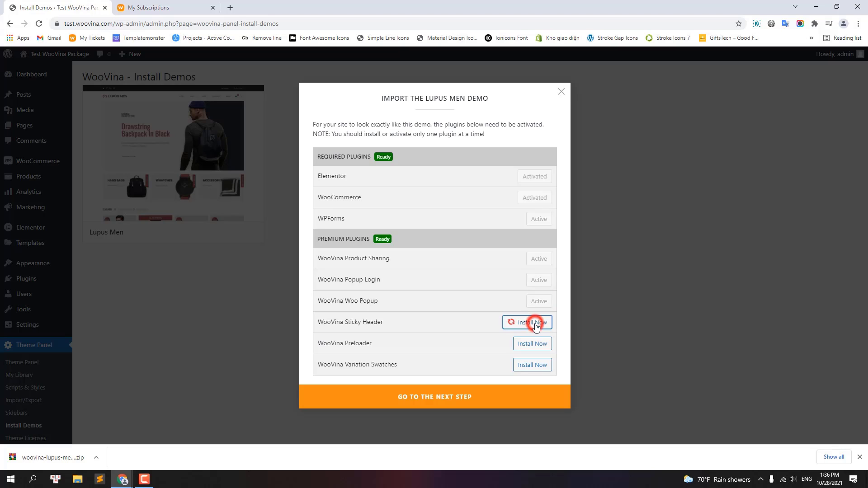
{"action": "left_click", "coordinate": [537, 346]}
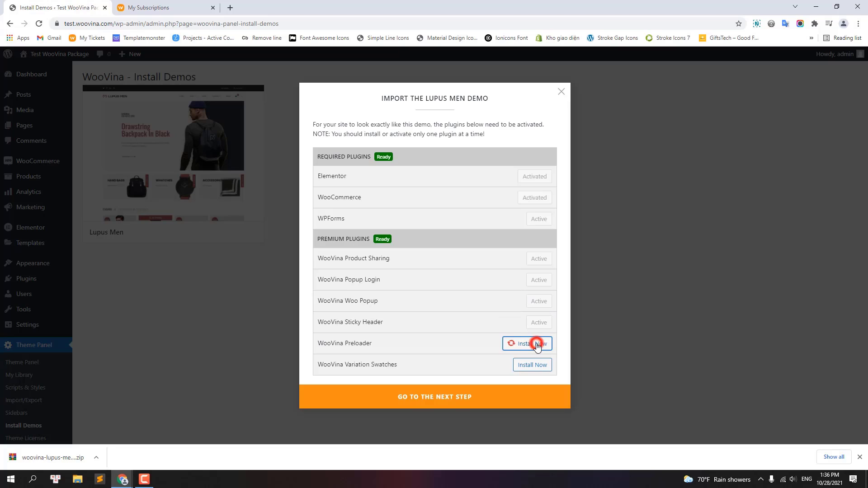
{"action": "left_click", "coordinate": [540, 366]}
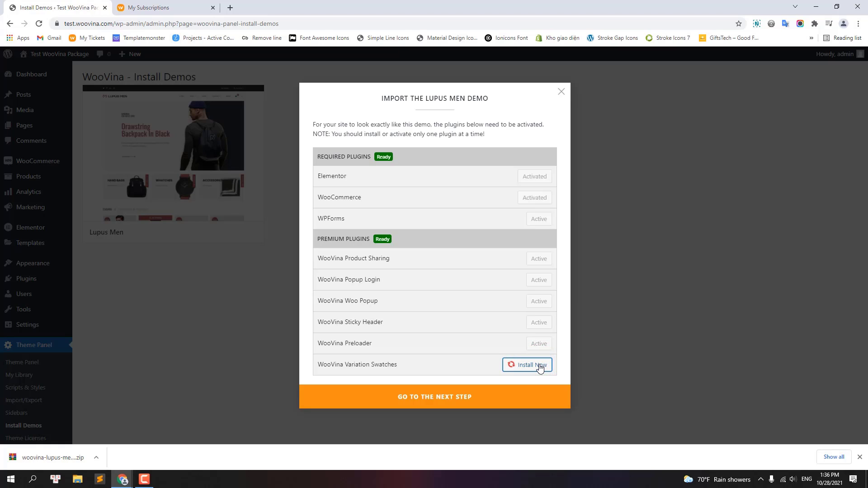
Step: Install the Lupus Men demo with its XML data, customizer settings, widgets and contact form
{"action": "left_click", "coordinate": [431, 398]}
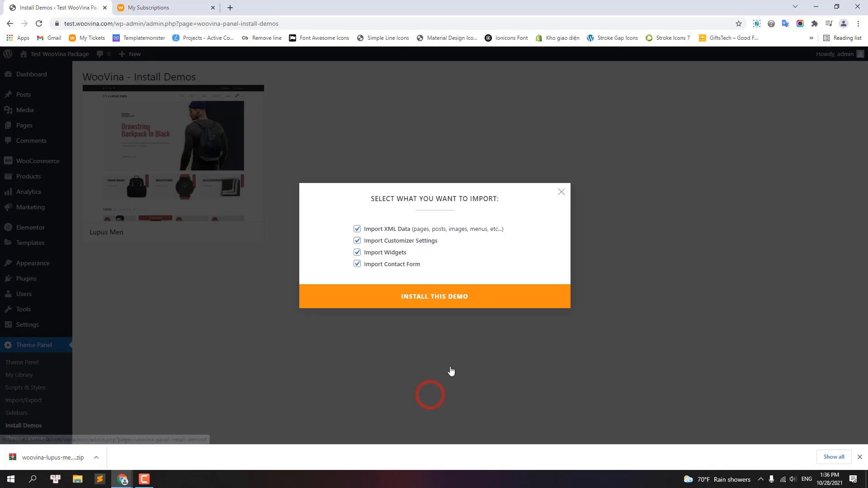
{"action": "left_click", "coordinate": [435, 296]}
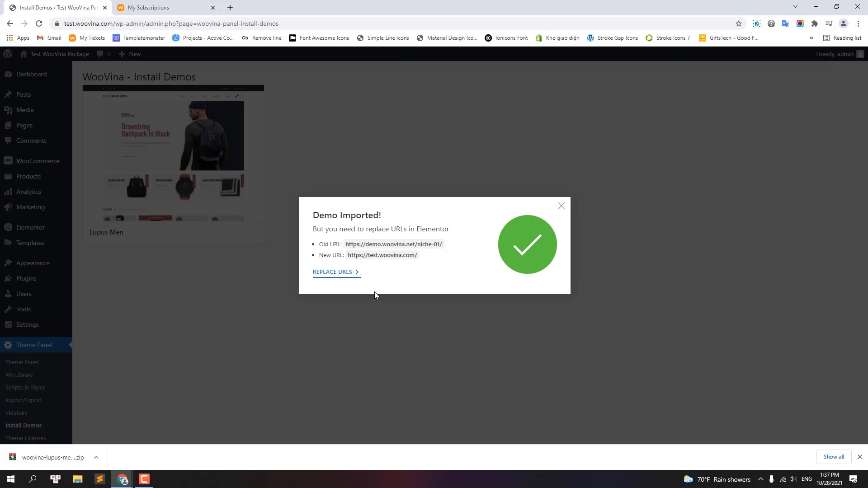
{"action": "left_click", "coordinate": [343, 276]}
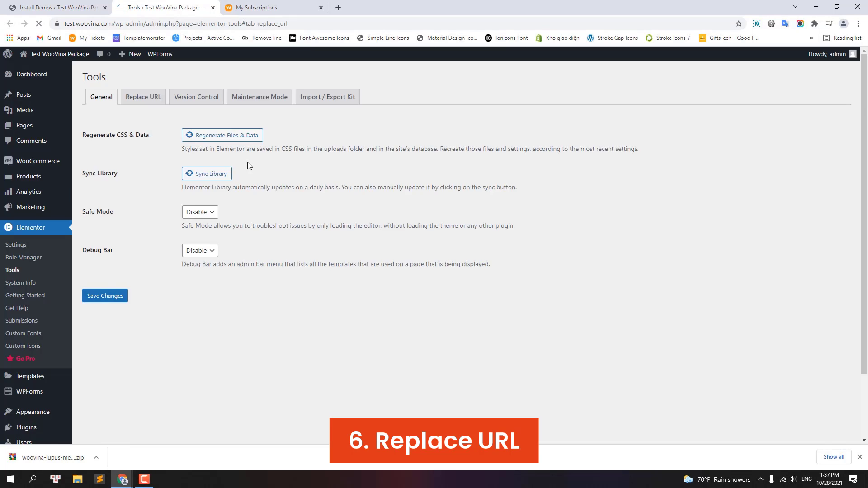
{"action": "left_click", "coordinate": [62, 6]}
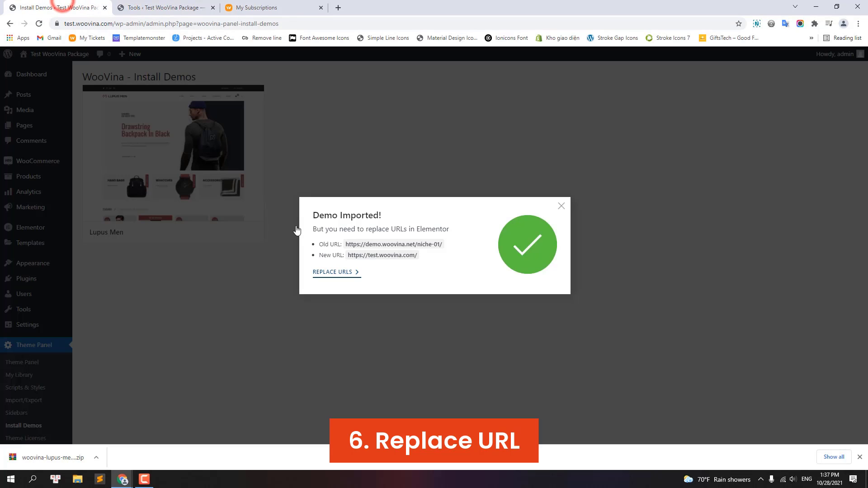
{"action": "left_click_drag", "start_coordinate": [346, 244], "coordinate": [443, 247]}
{"action": "right_click", "coordinate": [433, 244]}
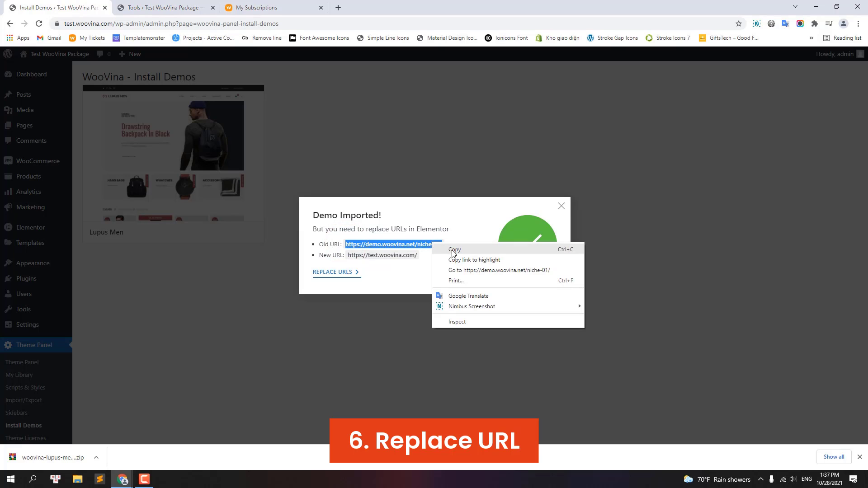
{"action": "left_click", "coordinate": [463, 249]}
{"action": "left_click", "coordinate": [200, 5]}
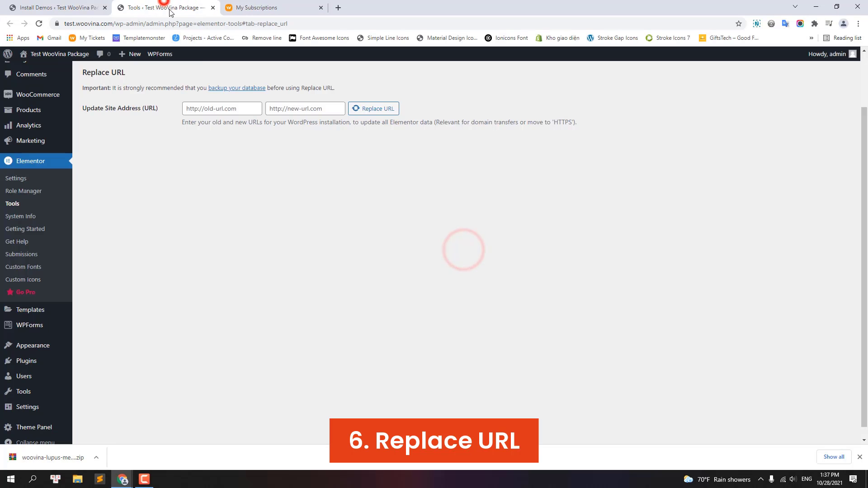
{"action": "right_click", "coordinate": [231, 109]}
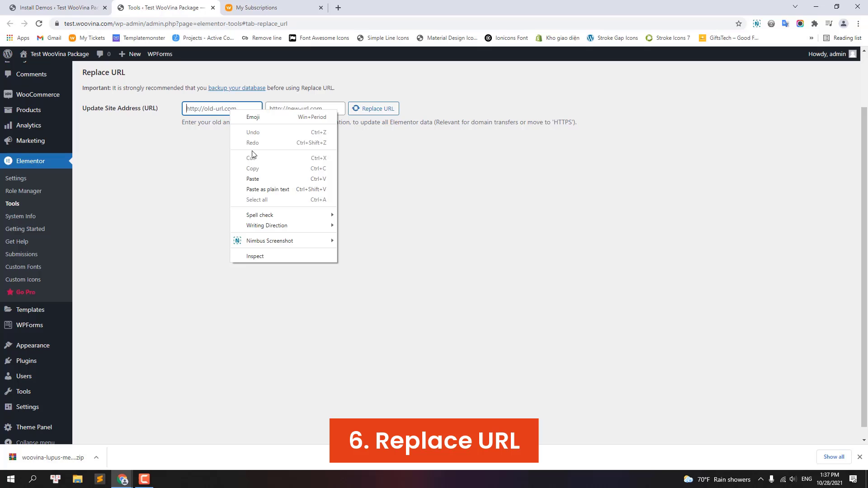
{"action": "left_click", "coordinate": [253, 179]}
{"action": "left_click", "coordinate": [79, 6]}
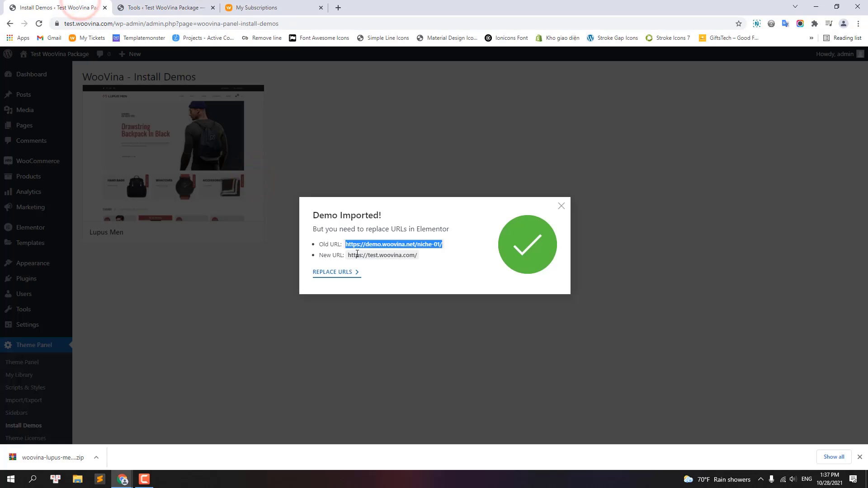
{"action": "left_click_drag", "start_coordinate": [349, 255], "coordinate": [417, 256]}
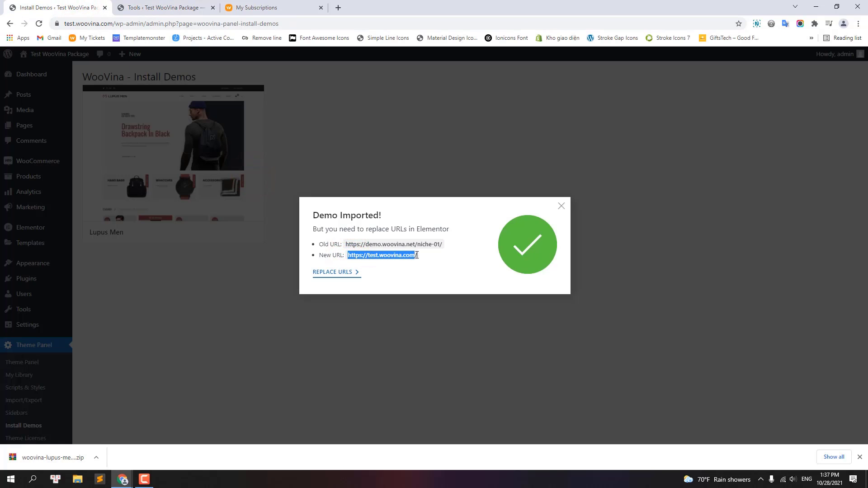
{"action": "right_click", "coordinate": [403, 260]}
{"action": "left_click", "coordinate": [415, 262]}
{"action": "left_click", "coordinate": [149, 8]}
{"action": "right_click", "coordinate": [296, 109]}
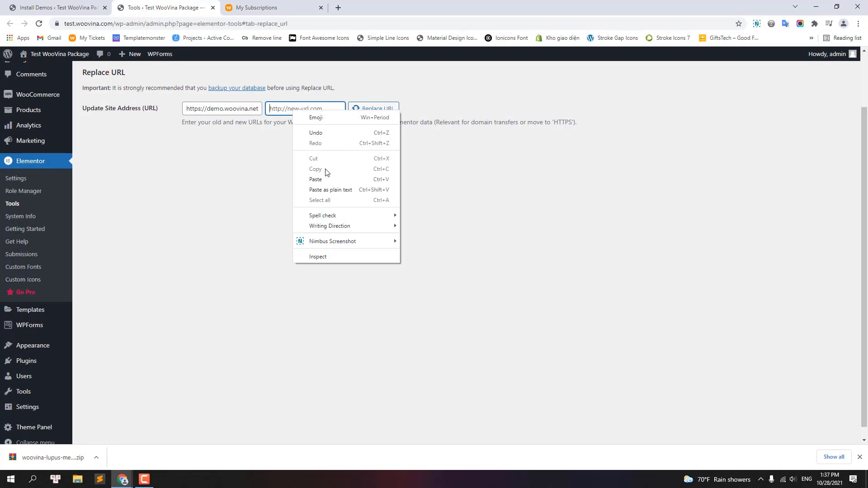
{"action": "left_click", "coordinate": [326, 177]}
{"action": "left_click", "coordinate": [375, 109]}
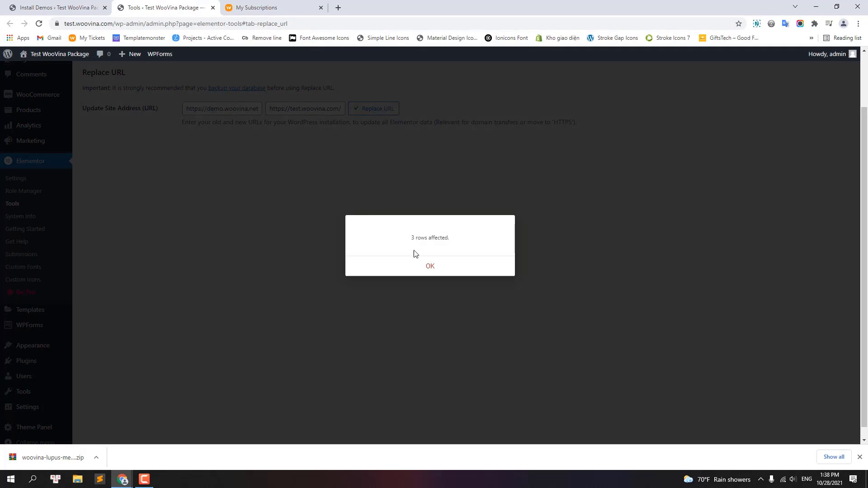
{"action": "left_click", "coordinate": [427, 267]}
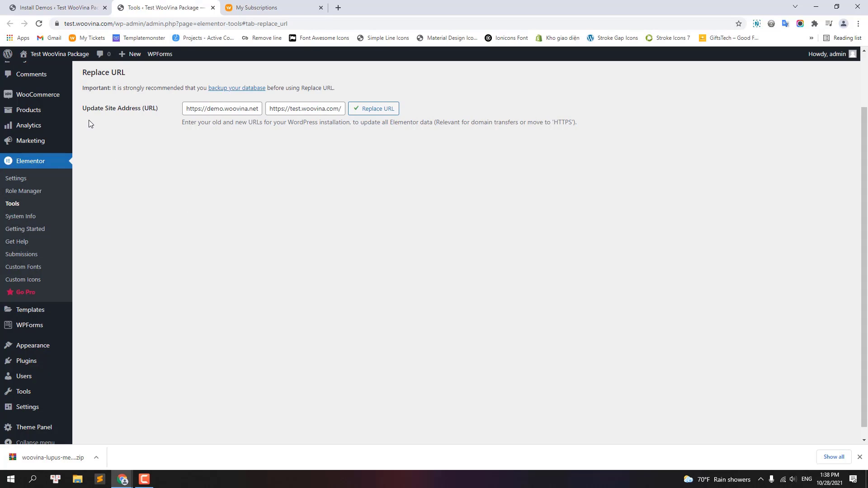
Step: Visit the site's front page and look through the imported demo down to the footer
{"action": "left_click", "coordinate": [62, 62]}
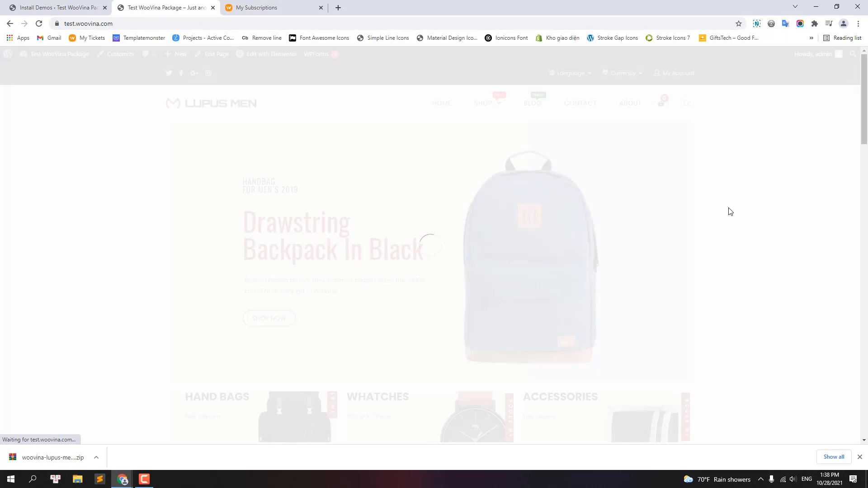
{"action": "left_click_drag", "start_coordinate": [863, 80], "coordinate": [867, 382]}
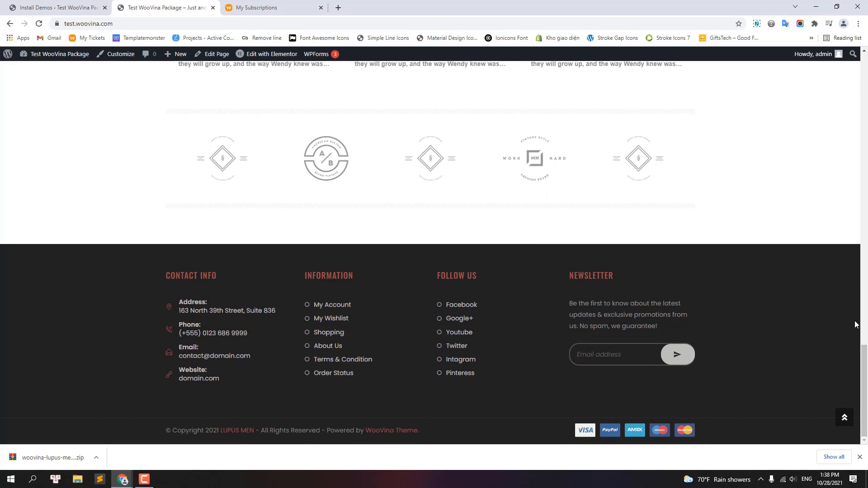